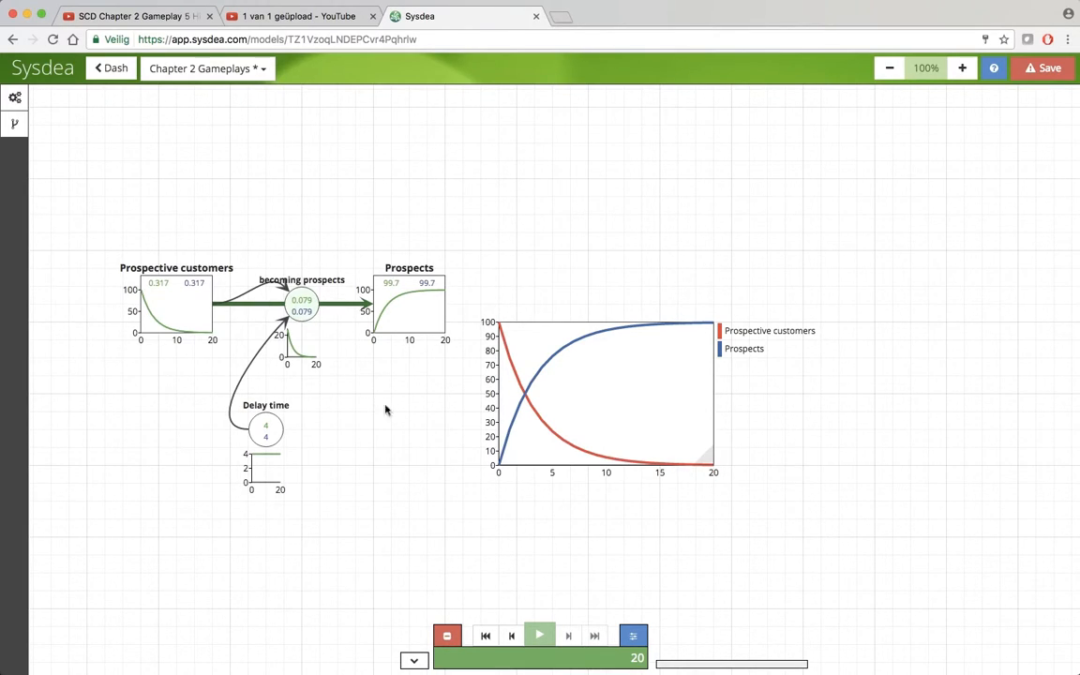
Move the time graph away from the stock chain and add a stock named "Novice customers" beyond Prospects.
left_click_drag(557, 401, 793, 526)
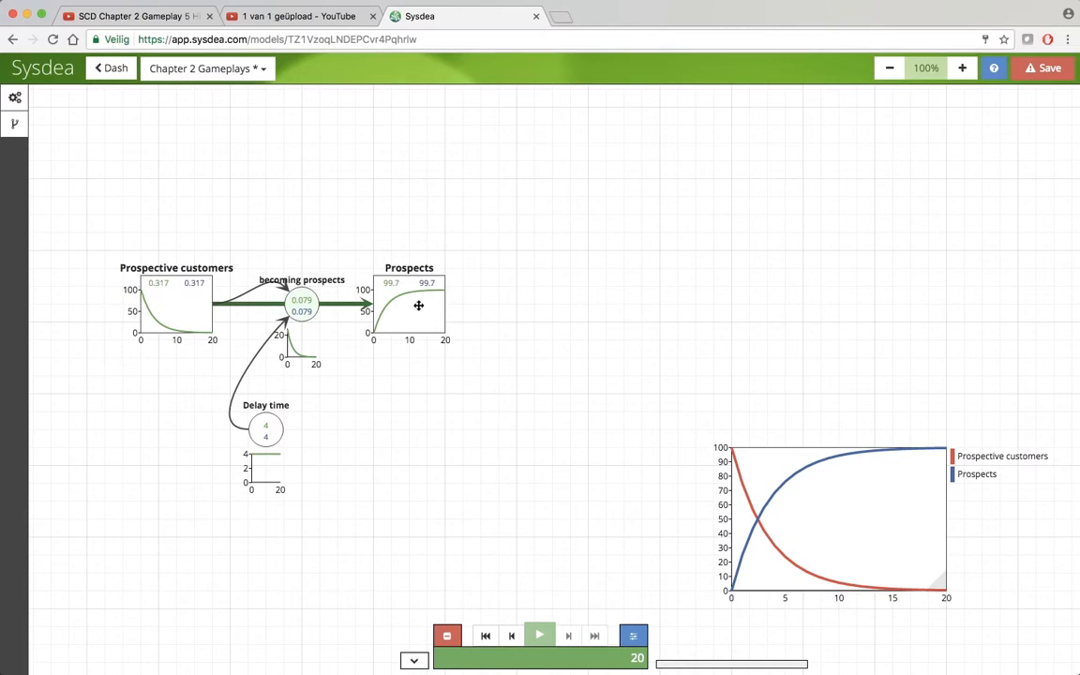
double_click(600, 311)
left_click(603, 304)
left_click(730, 285)
type("Novic")
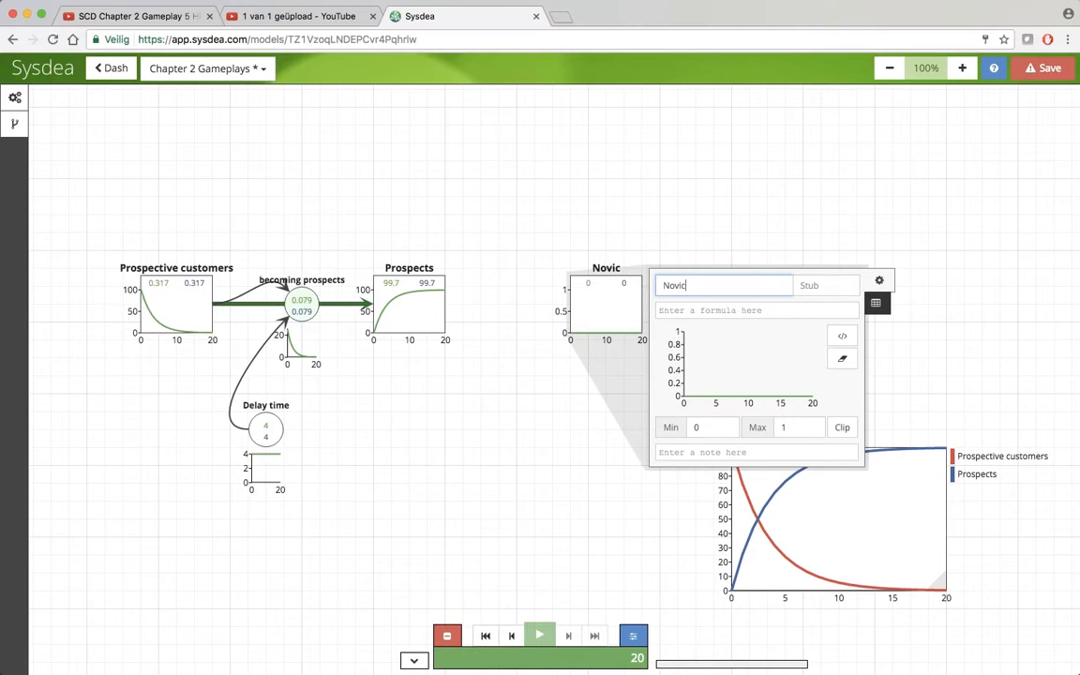
type("e customers")
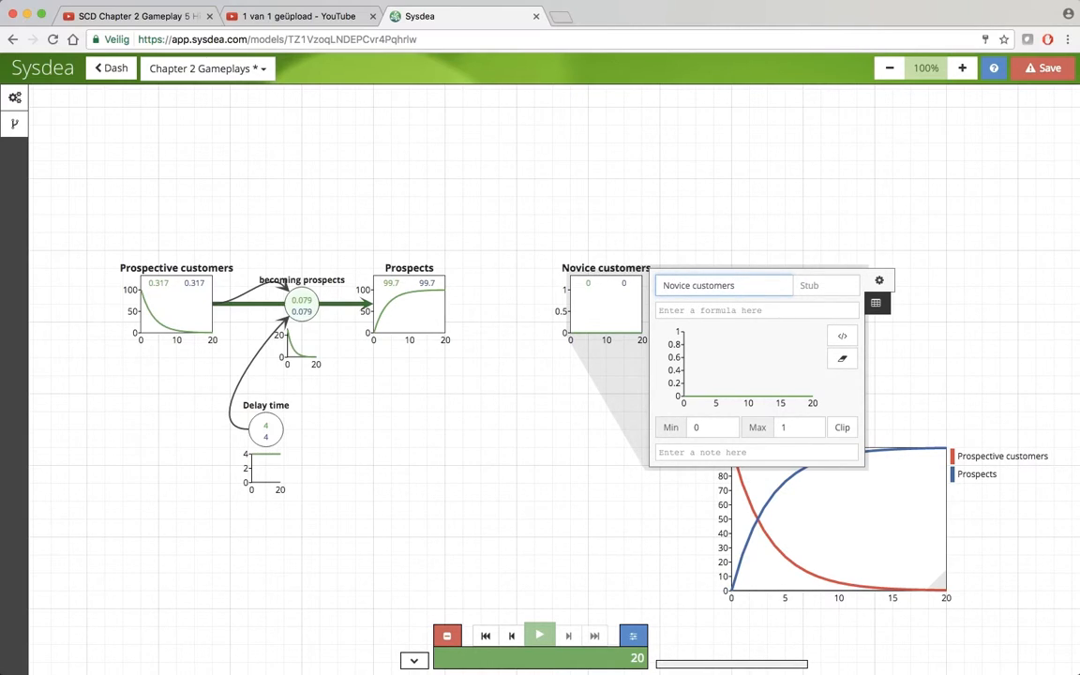
left_click(464, 238)
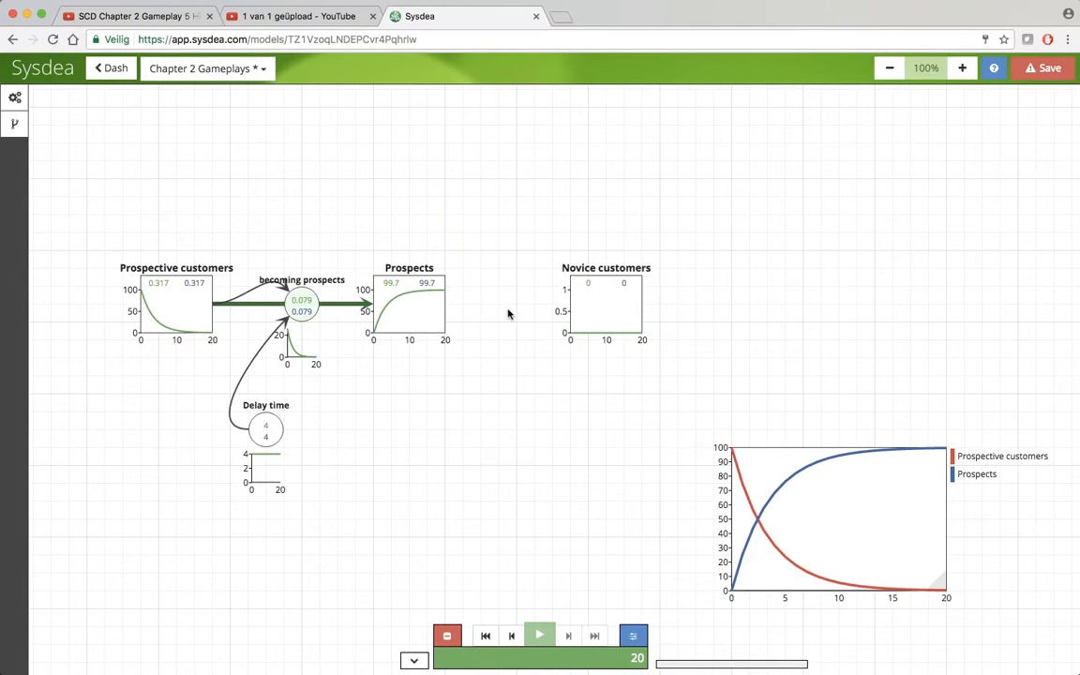
Draw a flow from the Prospects stock and connect its end to the Novice customers stock.
left_click_drag(508, 314, 474, 302)
left_click(472, 303)
left_click(471, 303)
left_click_drag(476, 305, 422, 291)
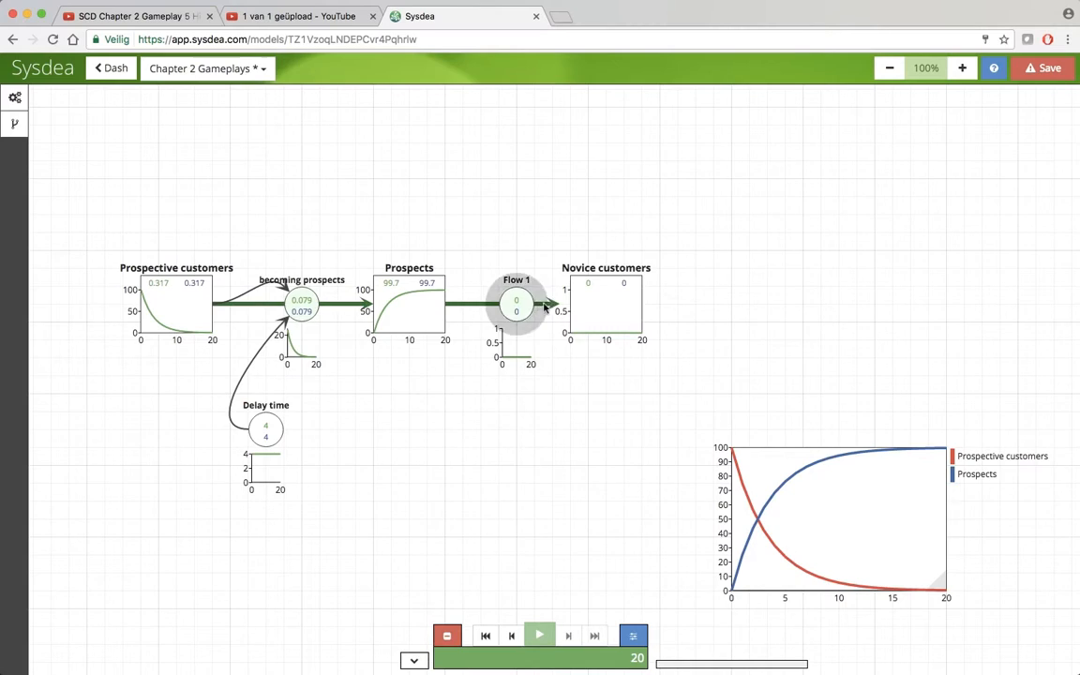
left_click_drag(554, 305, 586, 310)
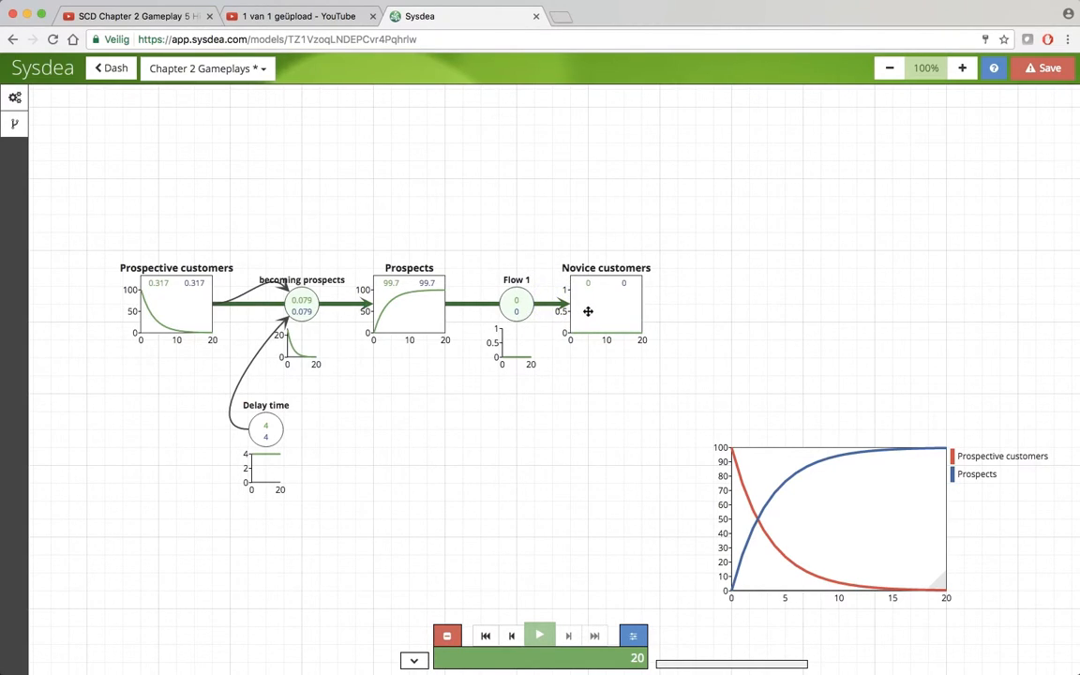
Rename the flow between Prospects and Novice customers as "New customers".
left_click(523, 298)
left_click(511, 296)
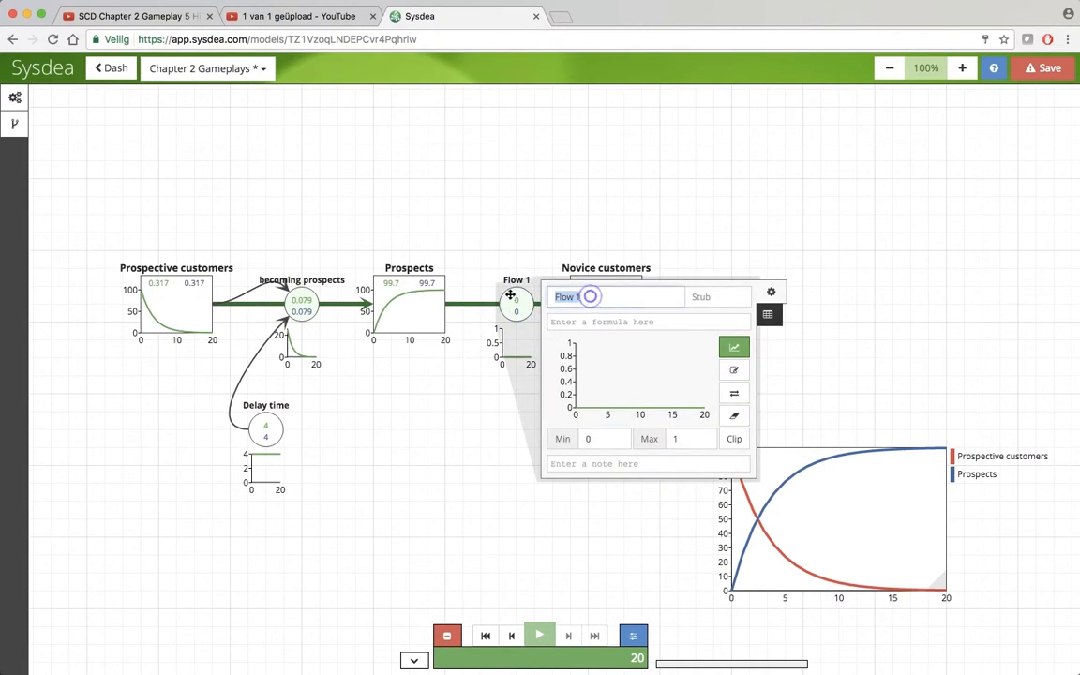
type("New customers")
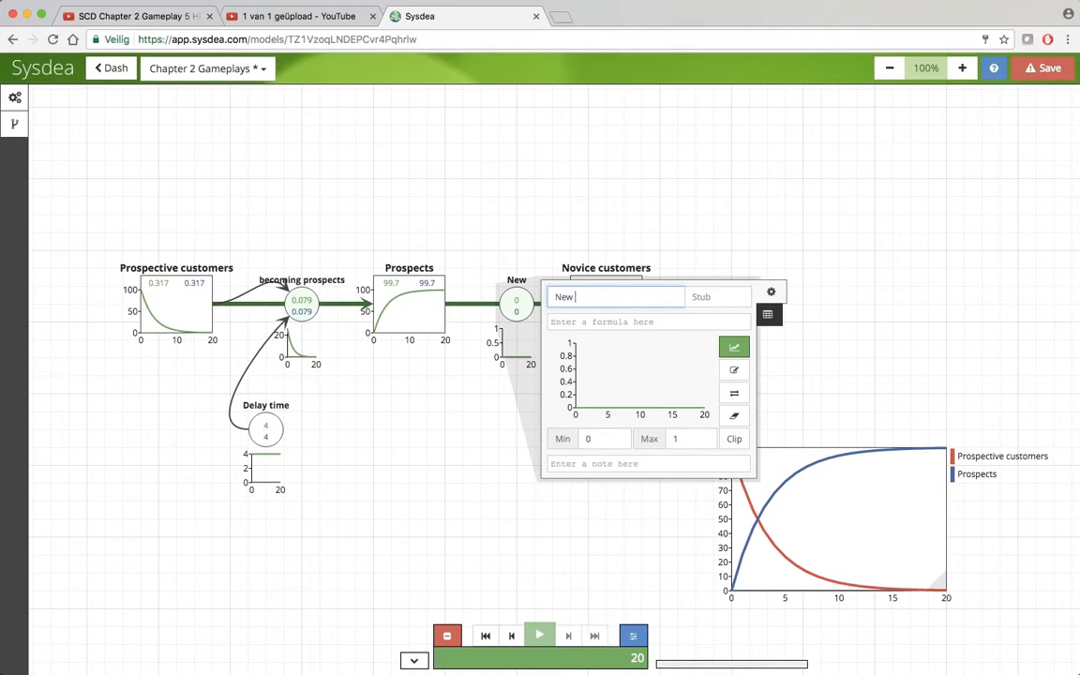
left_click(446, 409)
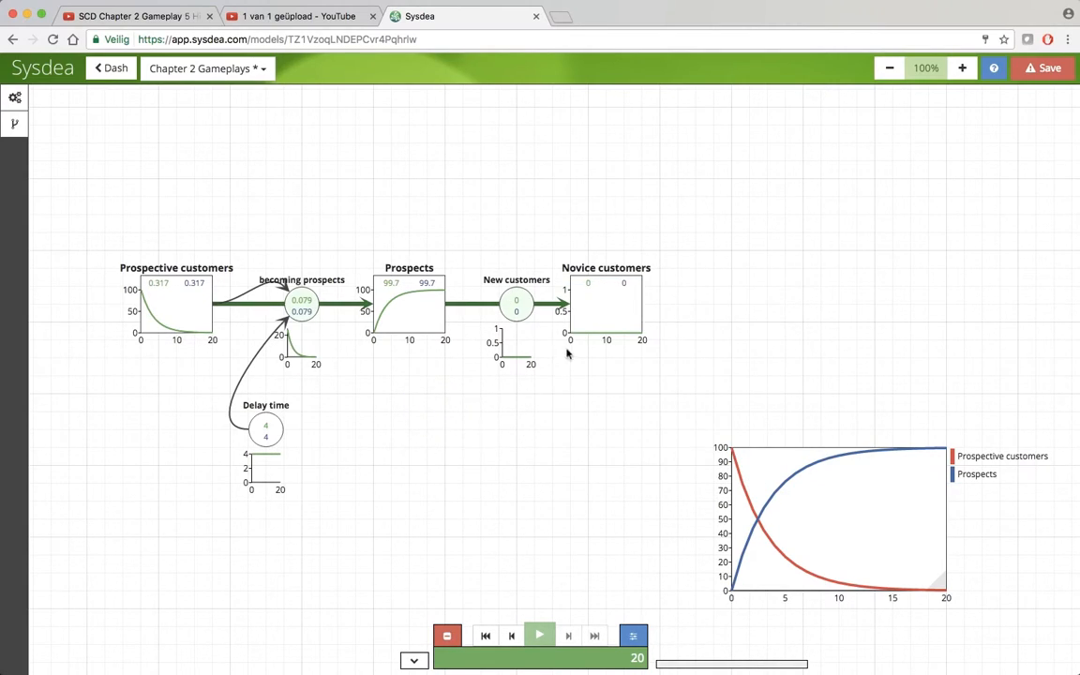
Add Novice customers to the time graph and set that stock's initial value to 0.
left_click_drag(654, 326, 791, 453)
left_click(629, 307)
left_click(727, 310)
type("0")
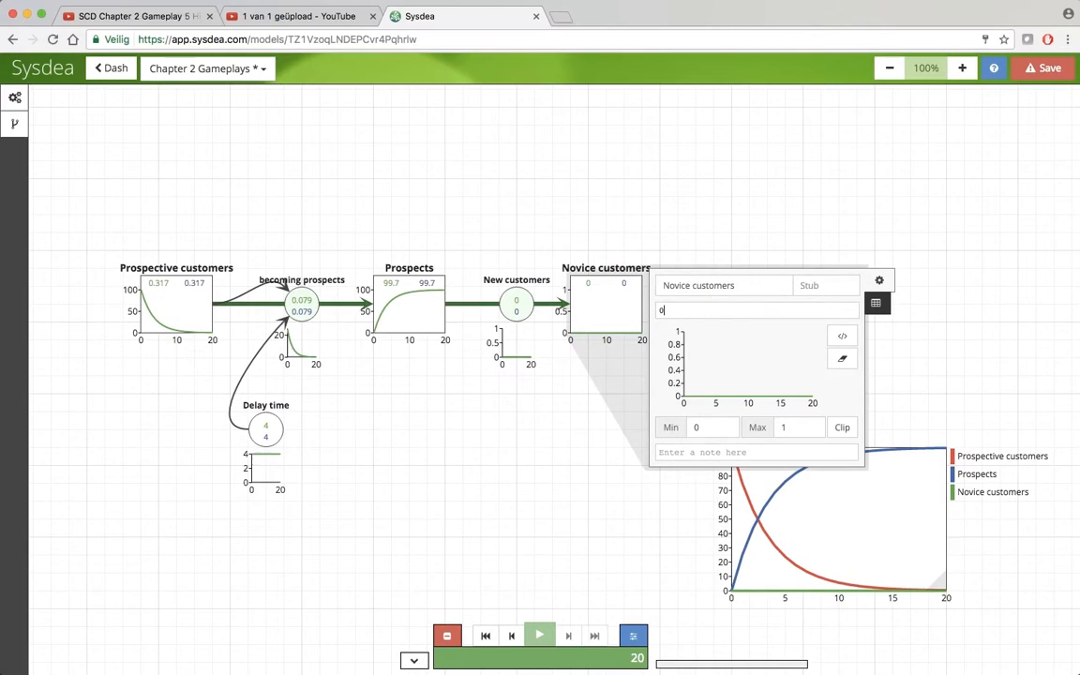
left_click(560, 479)
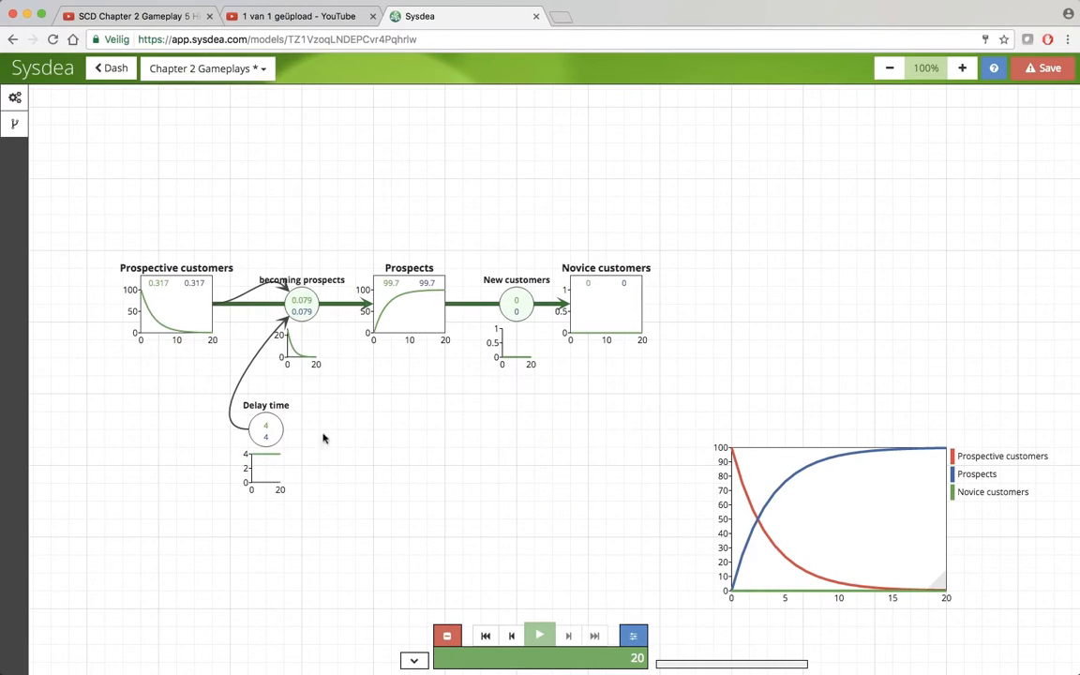
Link the Delay time variable and the Prospects stock to the New customers flow.
left_click(310, 304)
left_click(292, 434)
left_click_drag(291, 433, 514, 313)
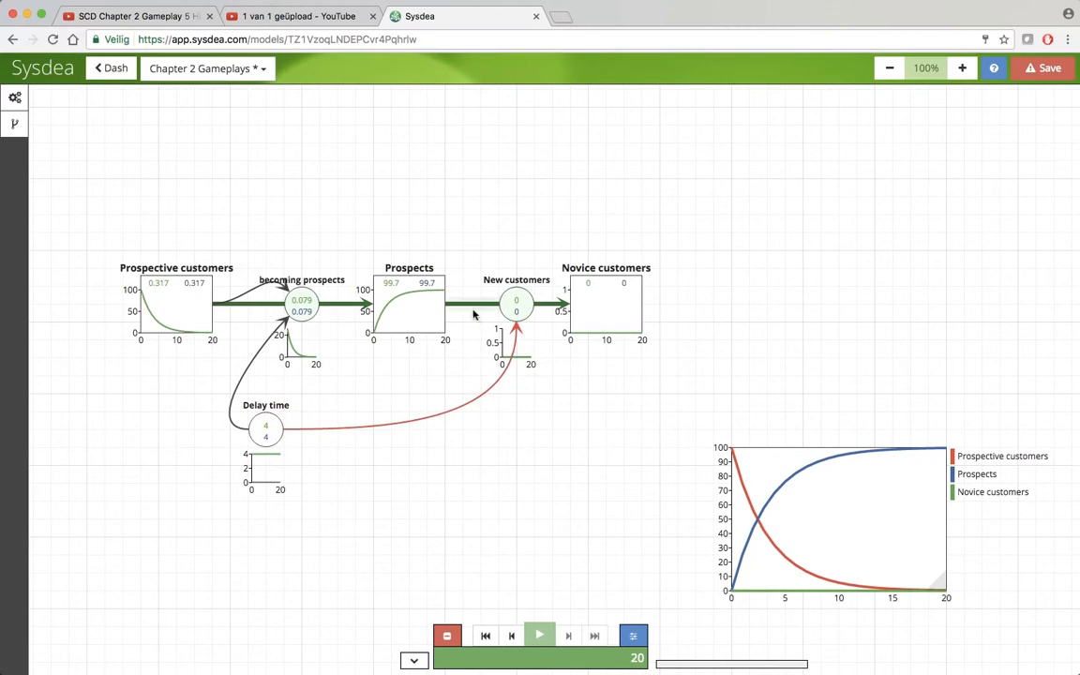
left_click_drag(446, 283, 516, 302)
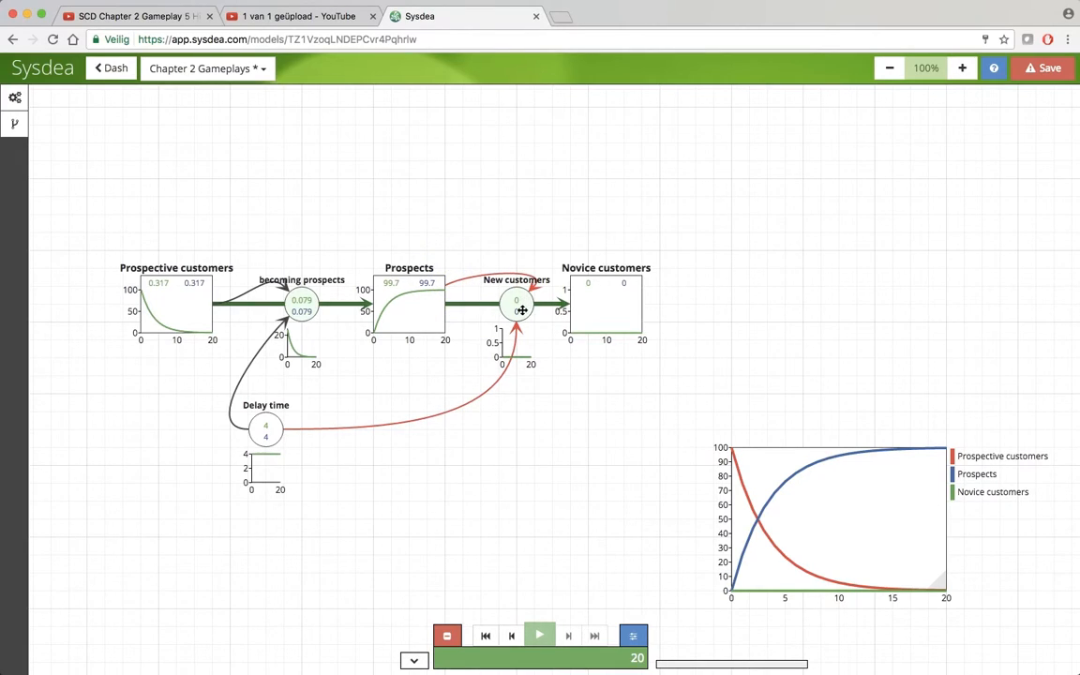
Define the New customers flow with the formula "Prospects"/"Delay time".
left_click(521, 310)
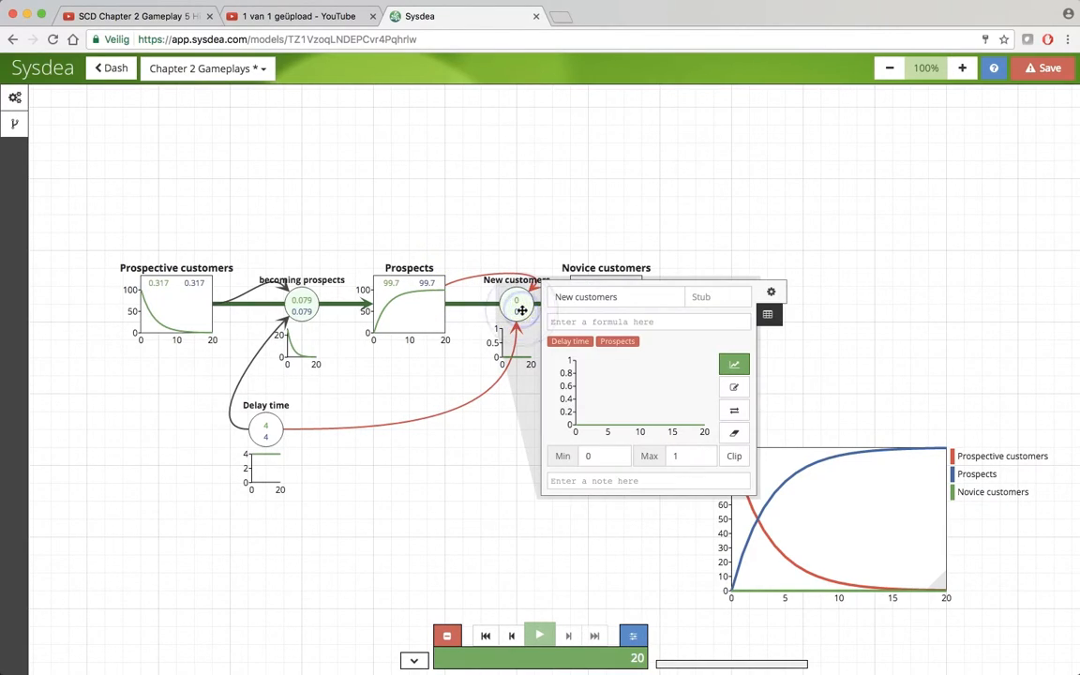
left_click(623, 345)
type("/")
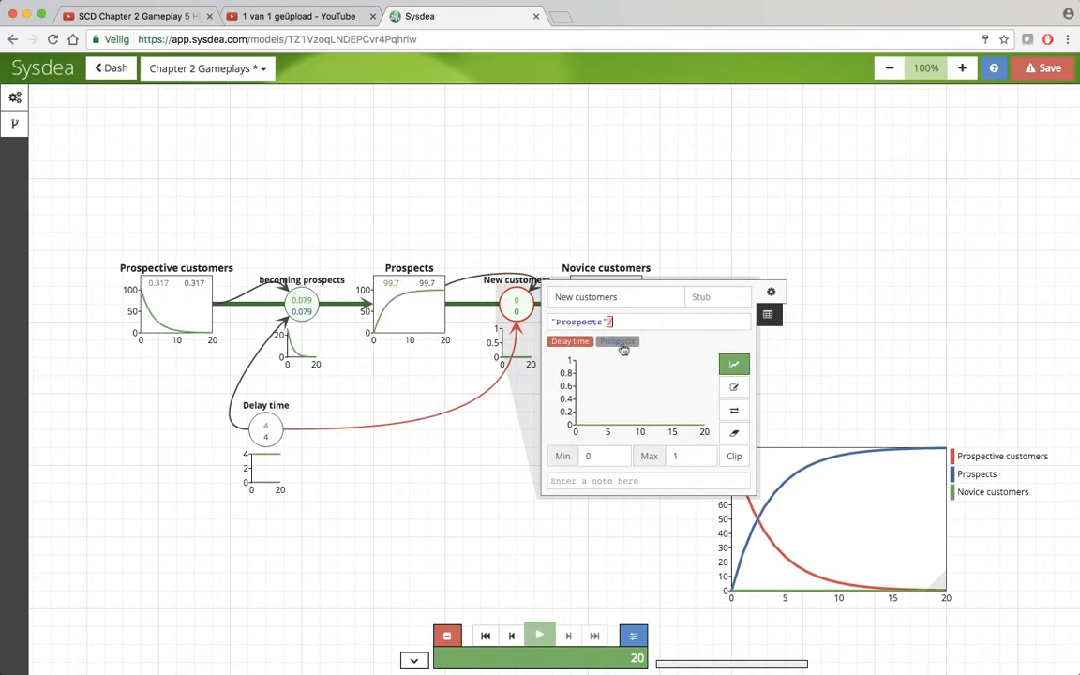
left_click(574, 341)
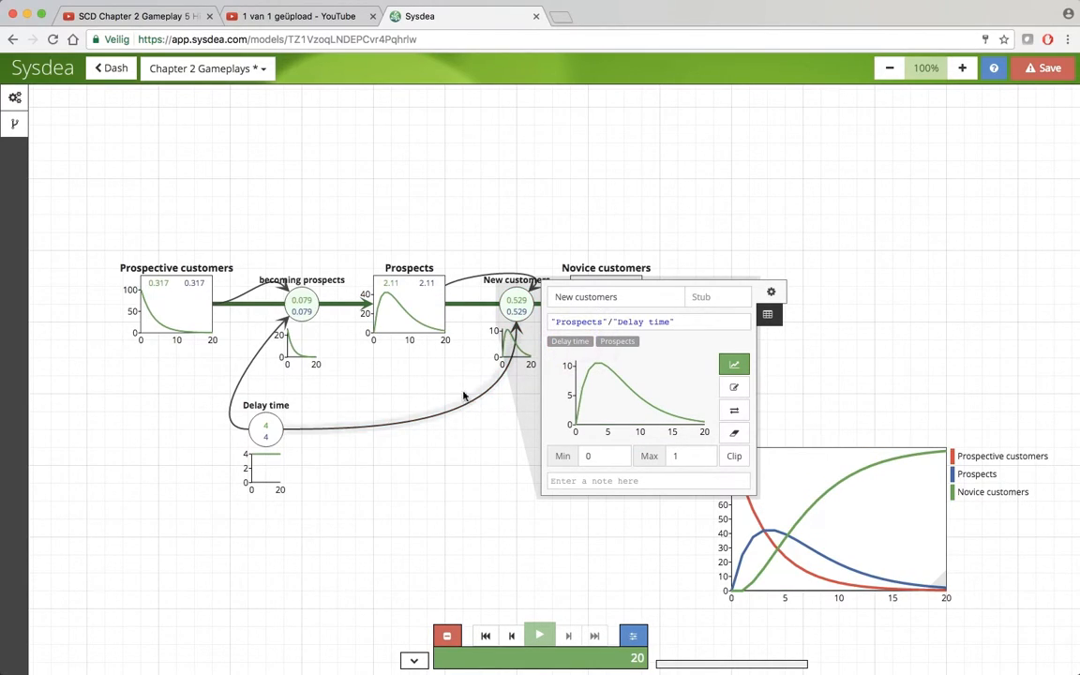
left_click(499, 489)
Reposition the time graph below the stock chain and add a stock named "Experienced customers" beyond Novice customers.
left_click_drag(818, 465, 780, 379)
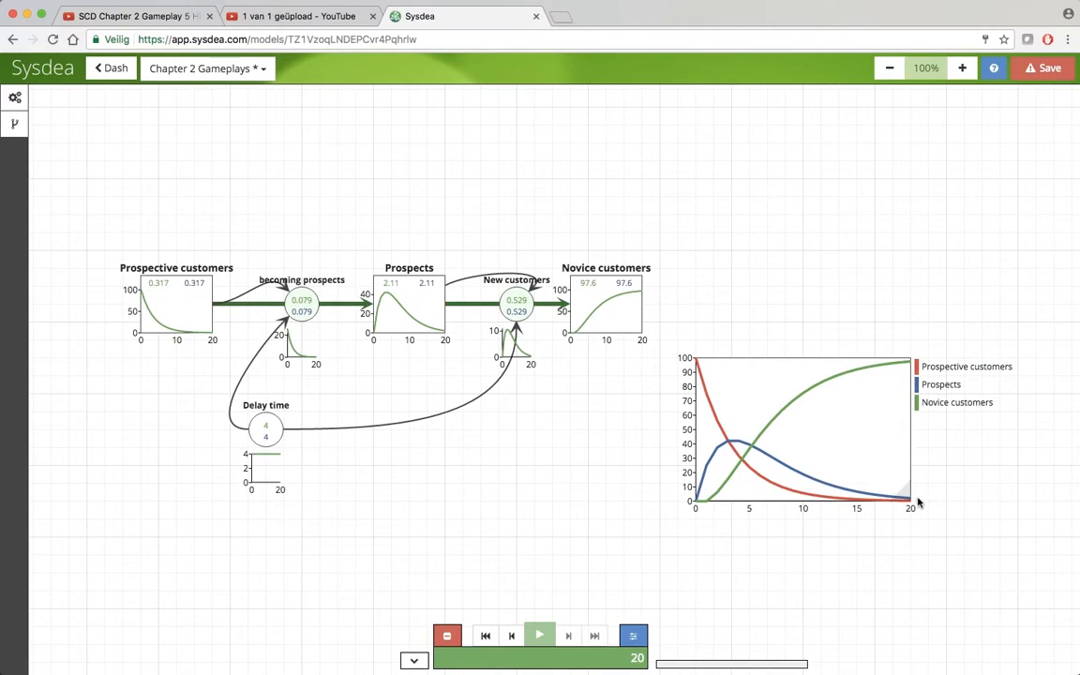
left_click_drag(768, 478, 804, 533)
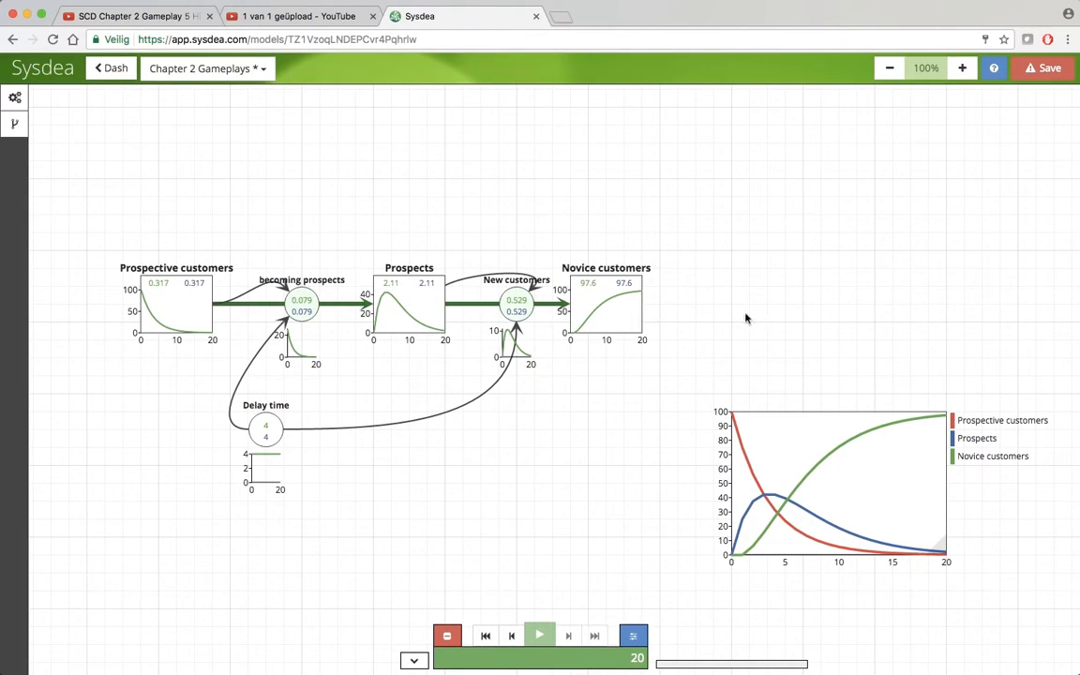
left_click(819, 304)
double_click(819, 304)
left_click(815, 308)
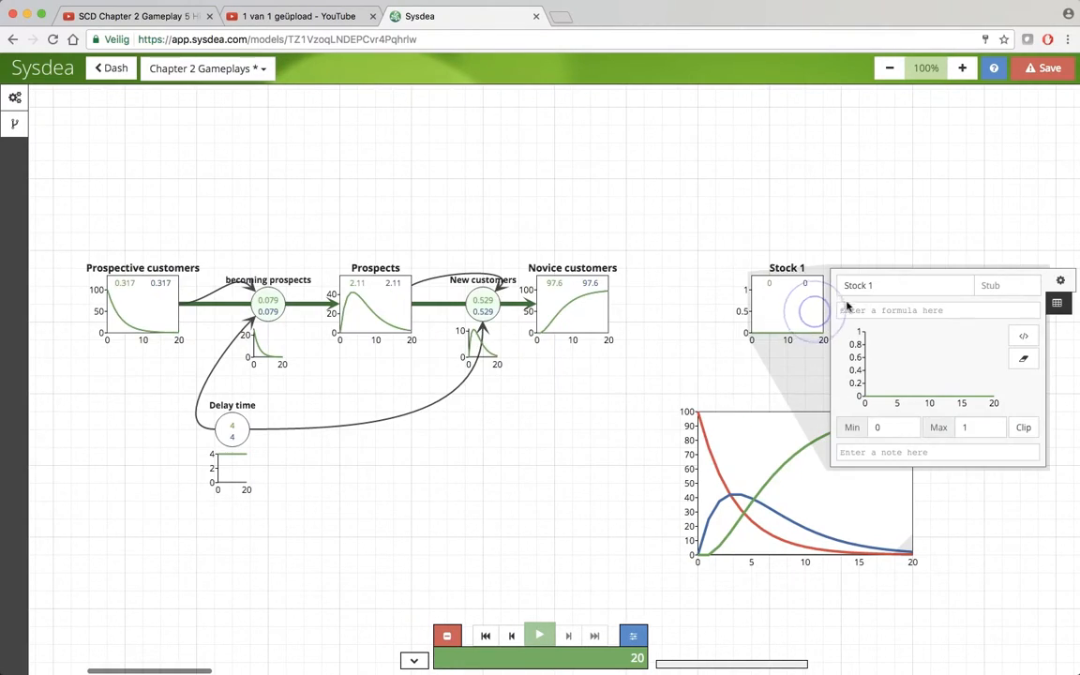
left_click(882, 286)
type("Expereie")
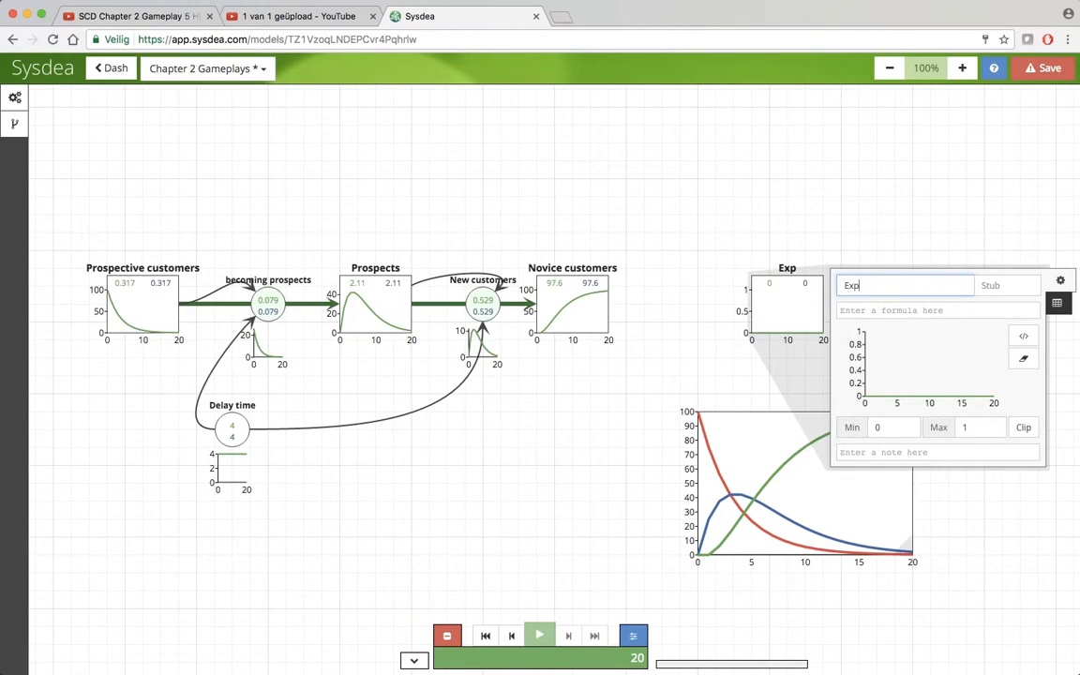
key("BackSpace")
key("BackSpace")
key("BackSpace")
type("ienced customers")
left_click(663, 236)
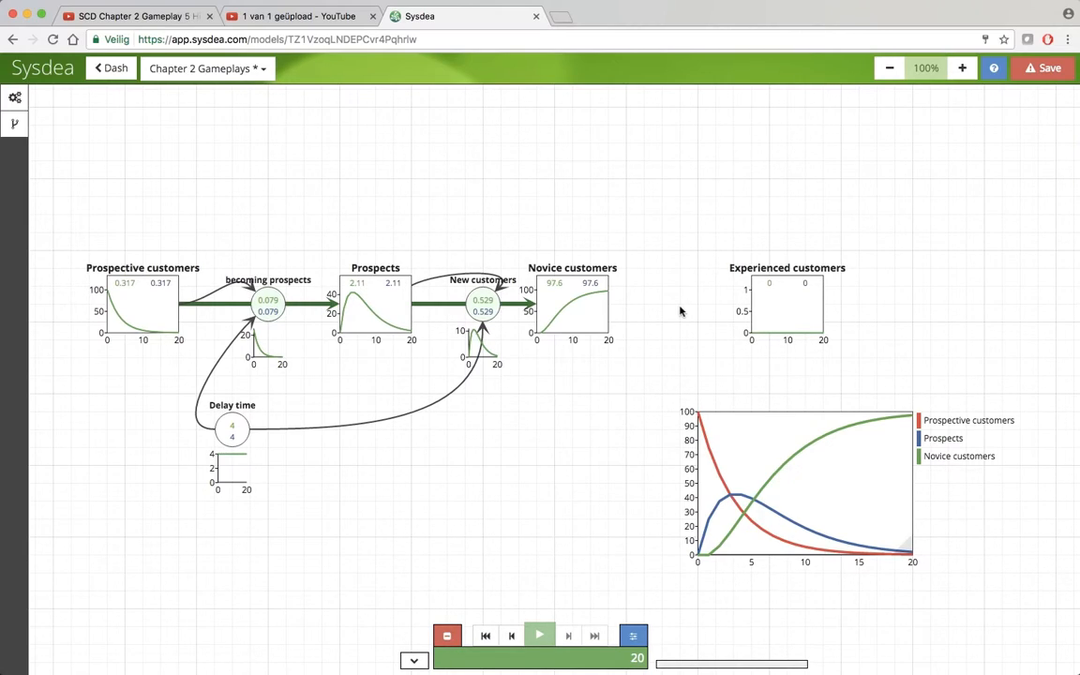
Draw a flow from Novice customers to Experienced customers and name it "Becoming experienced".
double_click(681, 312)
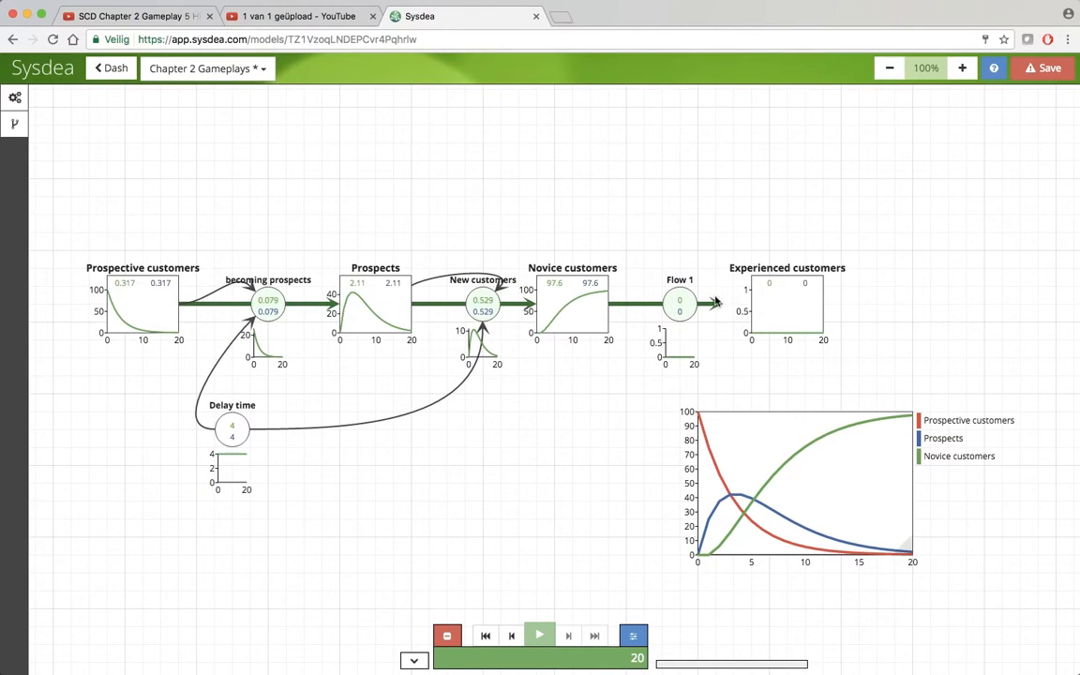
left_click_drag(720, 303, 760, 302)
left_click(680, 304)
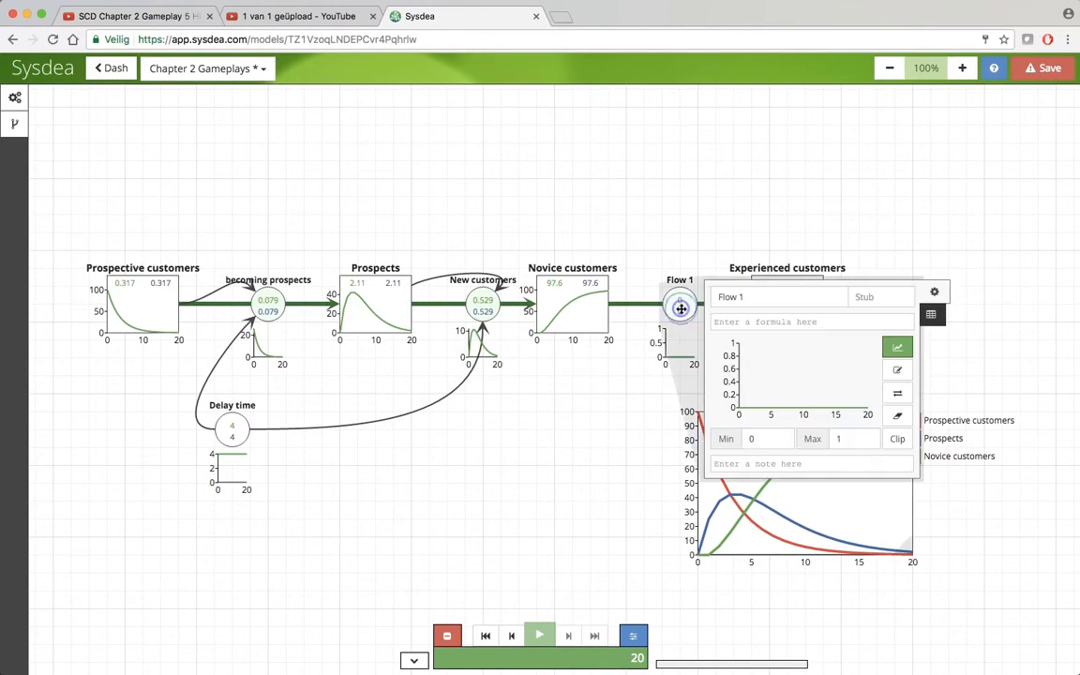
left_click(752, 296)
key("super+a")
type("Be")
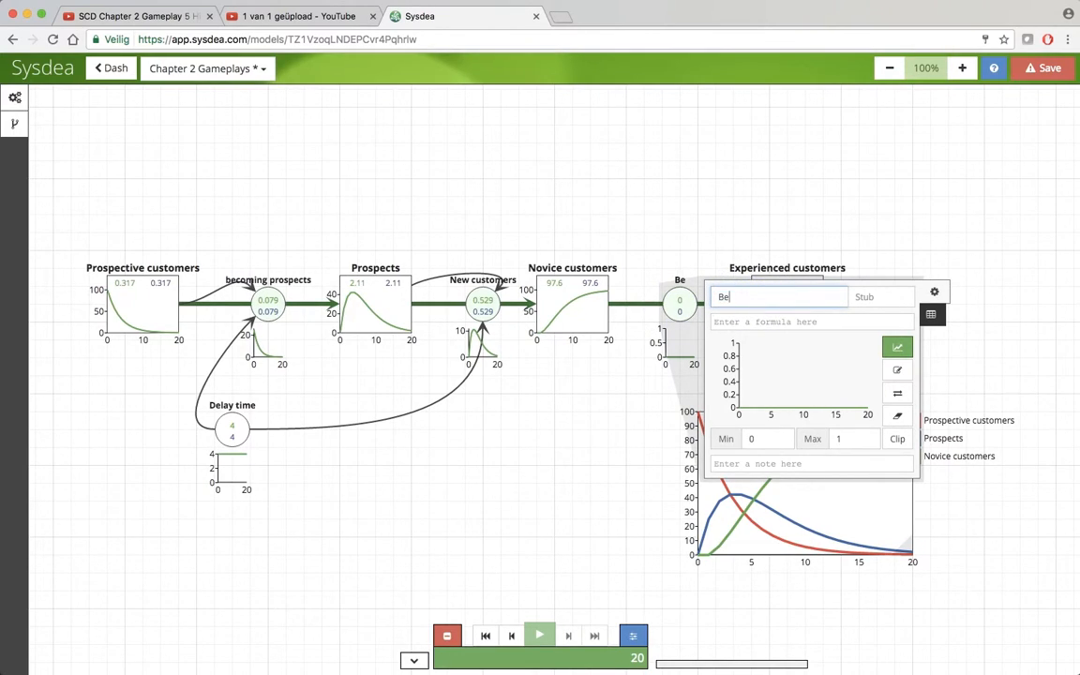
type("coming experienced")
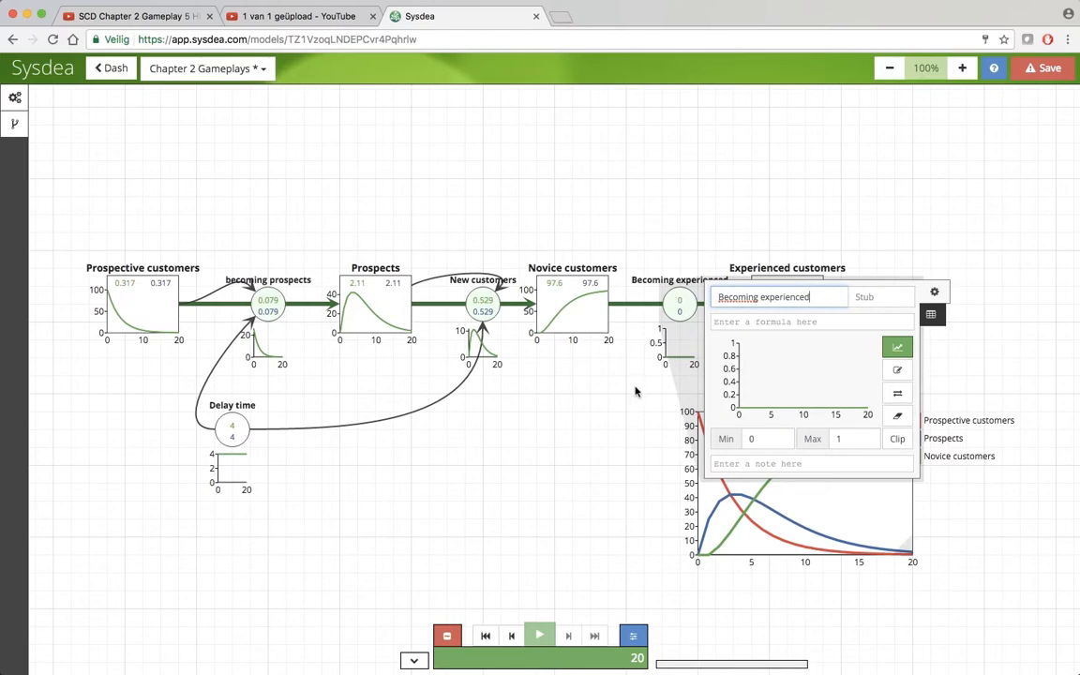
left_click(553, 367)
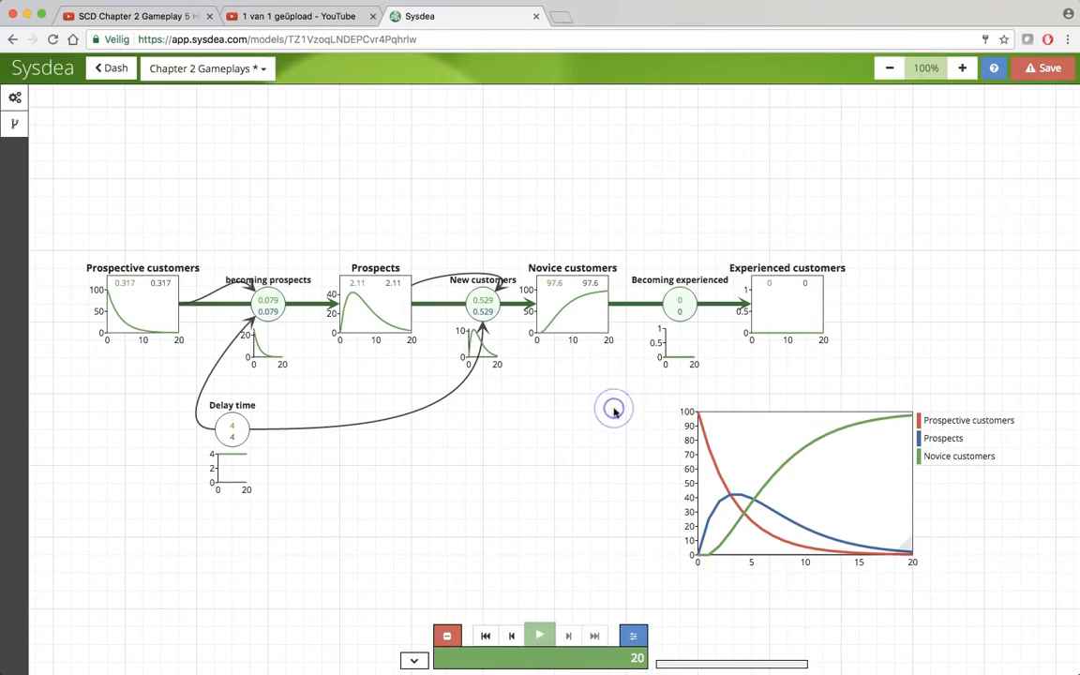
Link Delay time and Novice customers to the Becoming experienced flow, and set the Experienced customers stock's initial value to 0.
left_click_drag(249, 438, 685, 306)
left_click_drag(619, 289, 678, 298)
left_click(769, 300)
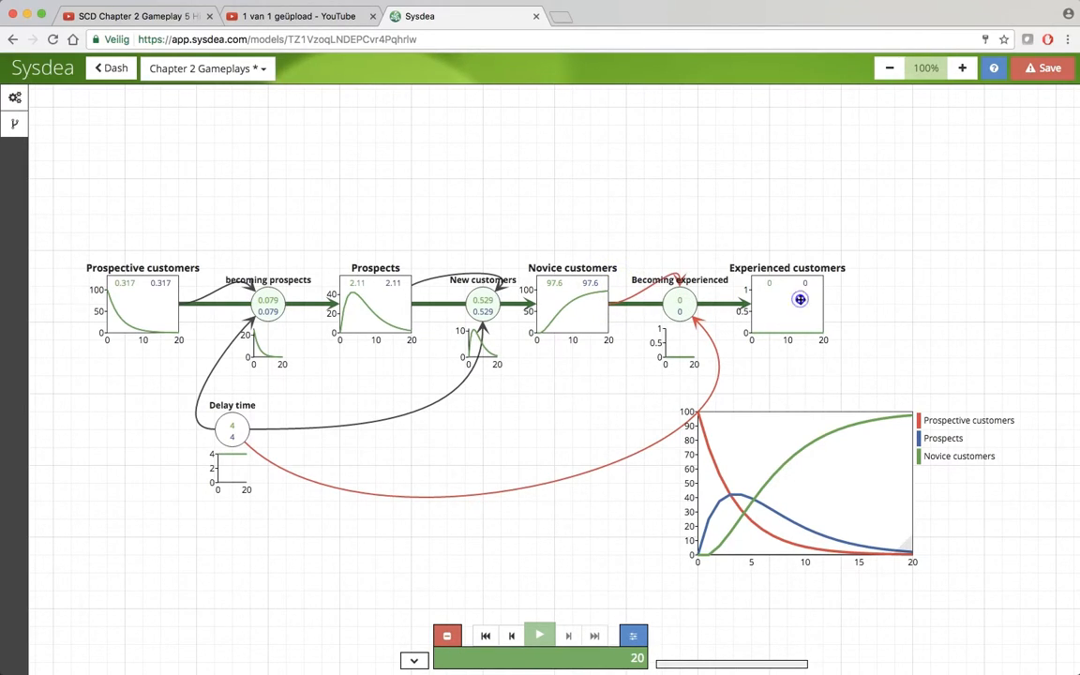
left_click(850, 309)
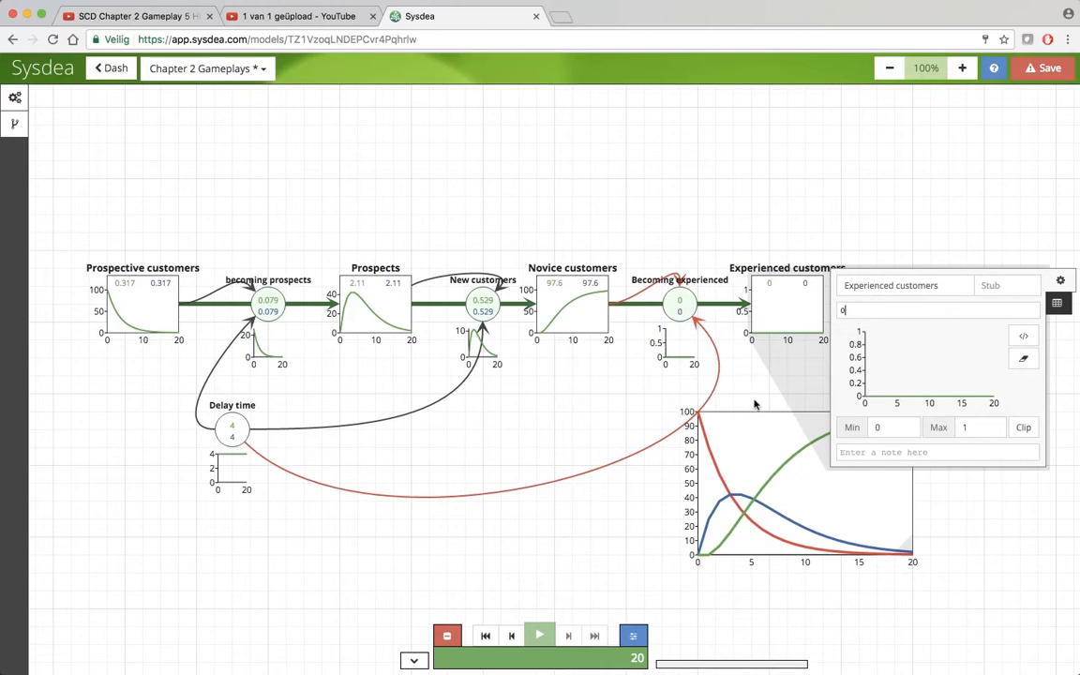
left_click(578, 338)
Define Becoming experienced with the formula "Novice customers"/"Delay time" and add Experienced customers to the time graph.
left_click(678, 302)
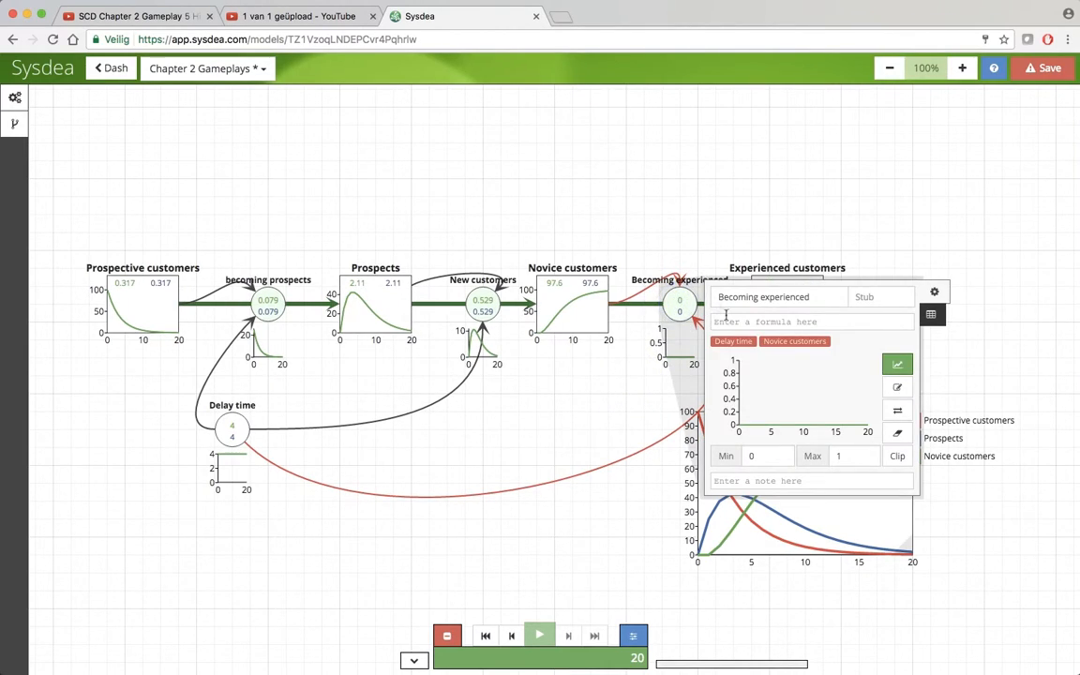
left_click(782, 343)
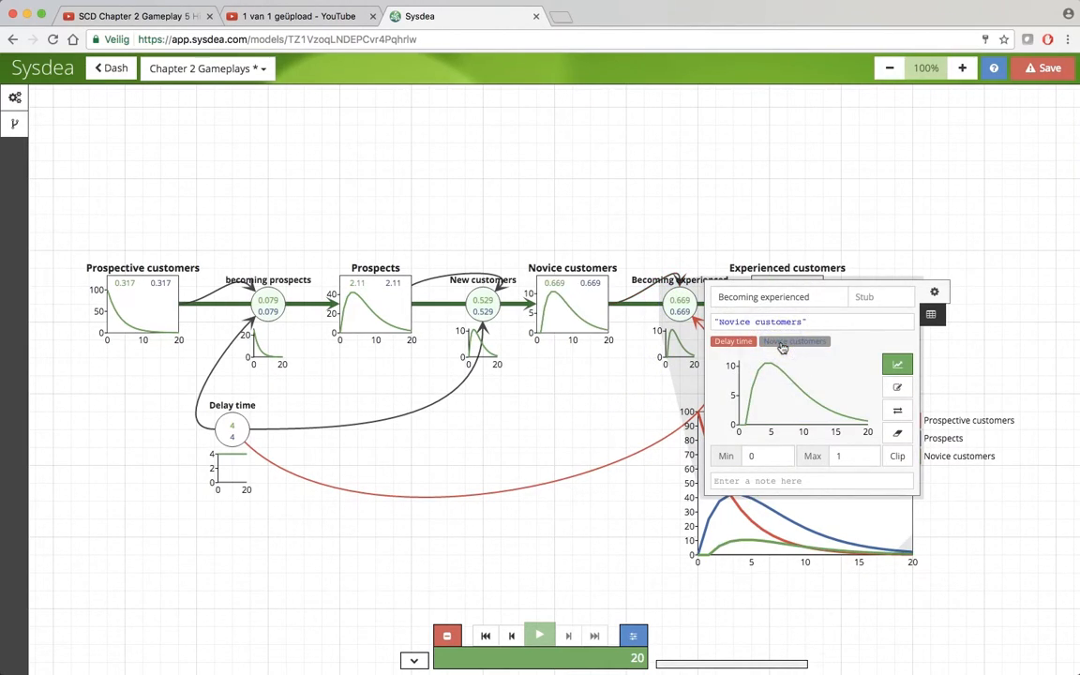
type("/")
left_click(740, 343)
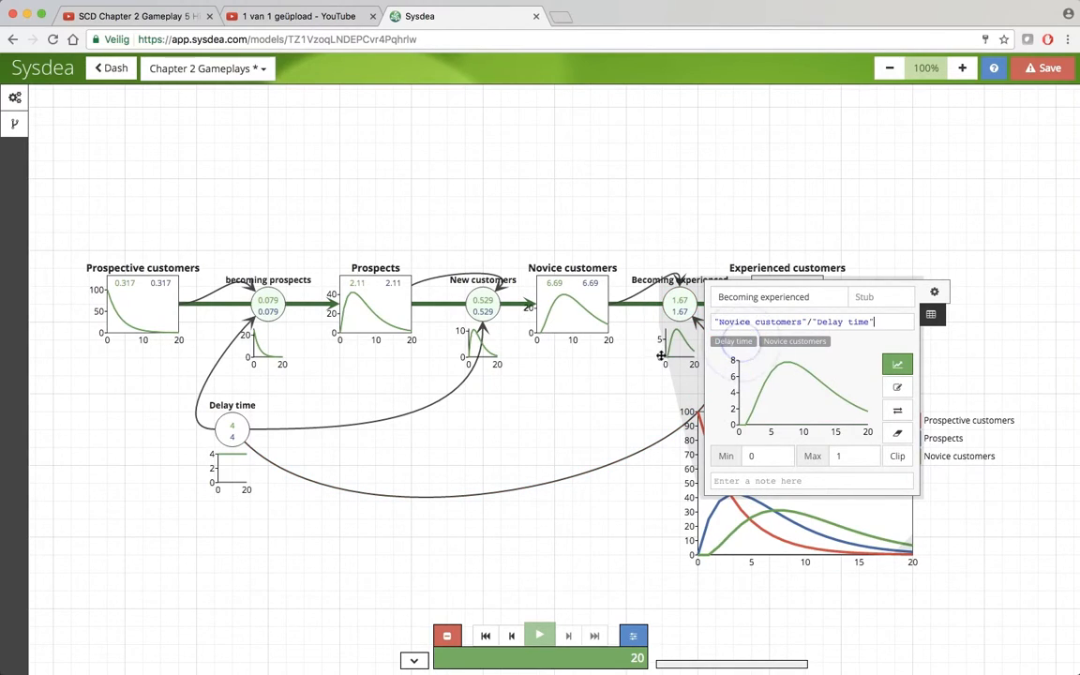
left_click(631, 372)
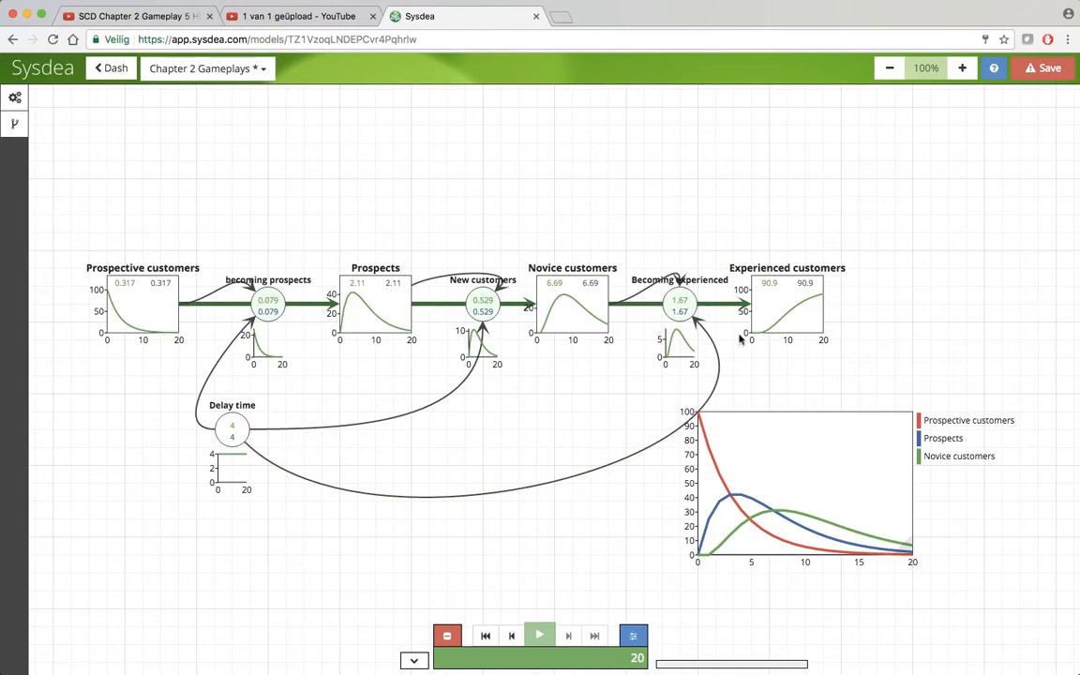
left_click_drag(796, 345, 832, 439)
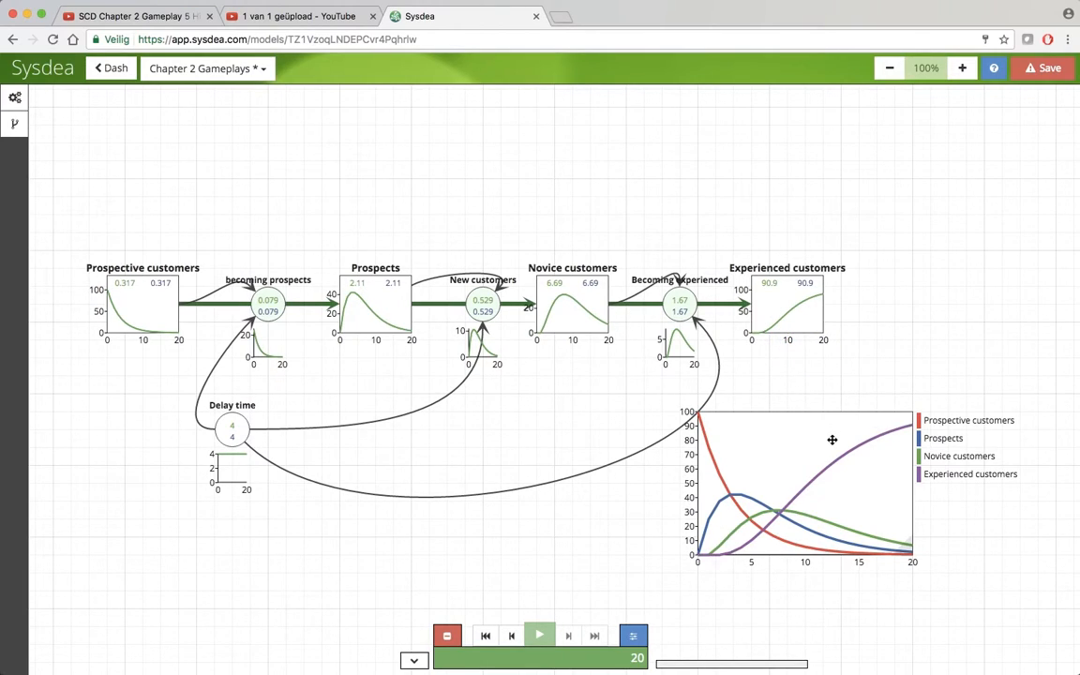